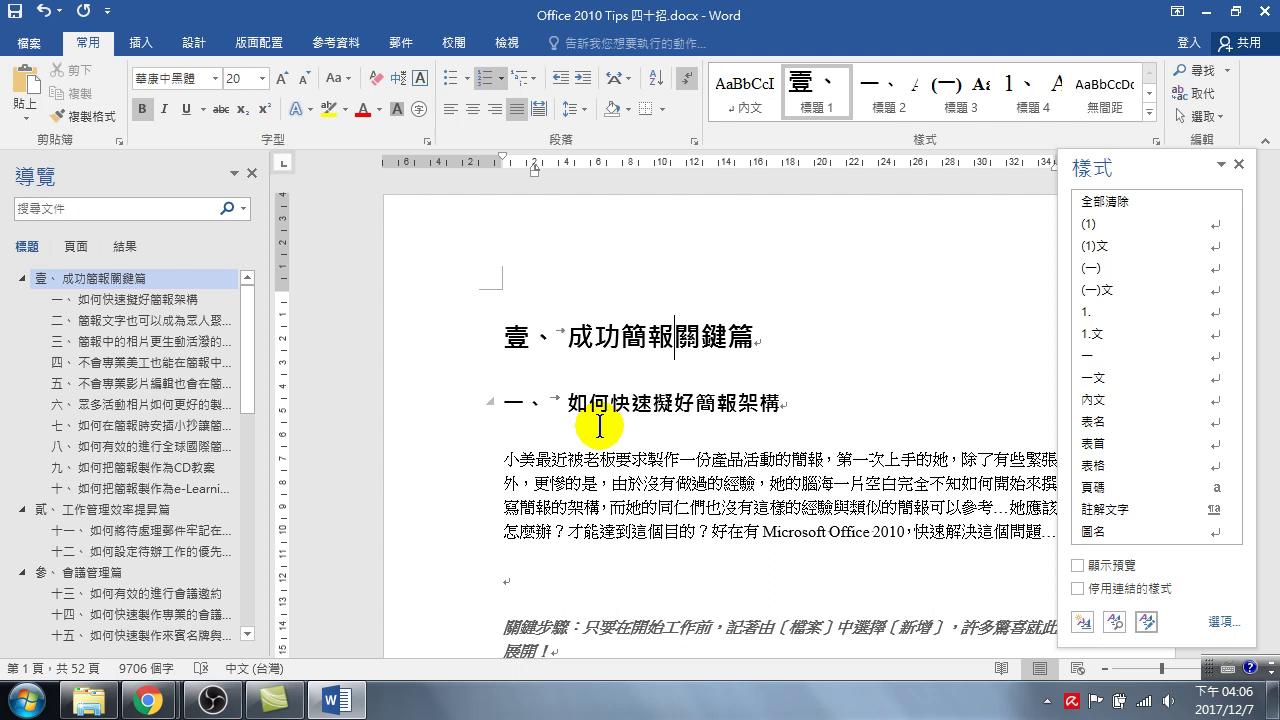
Try the (1) style on the first heading, then undo it.
left_click(621, 337)
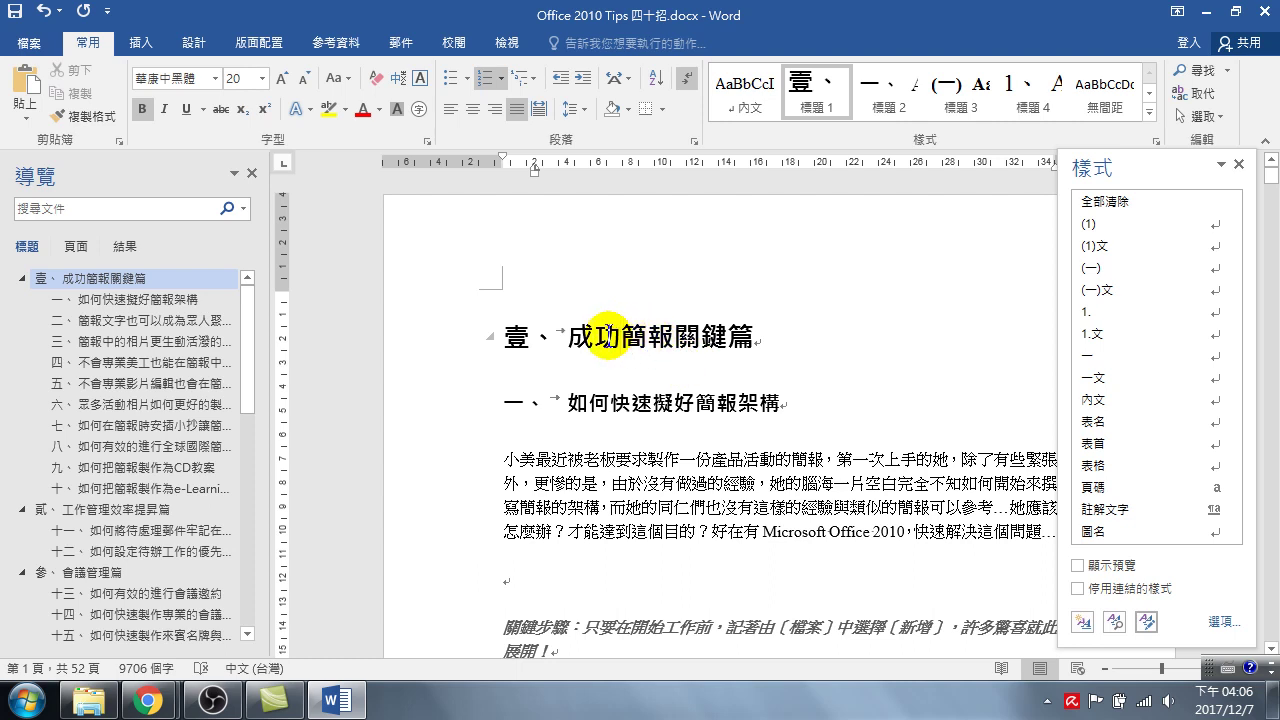
mouse_move(1150, 224)
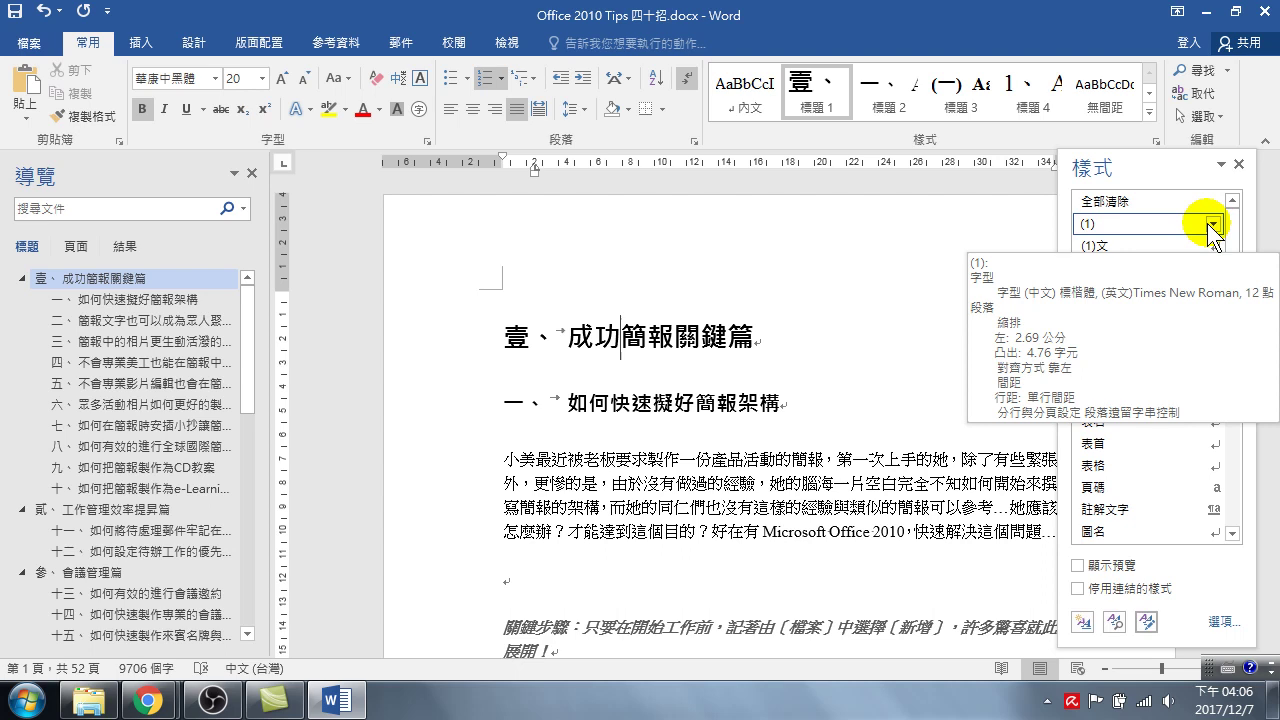
left_click(1210, 228)
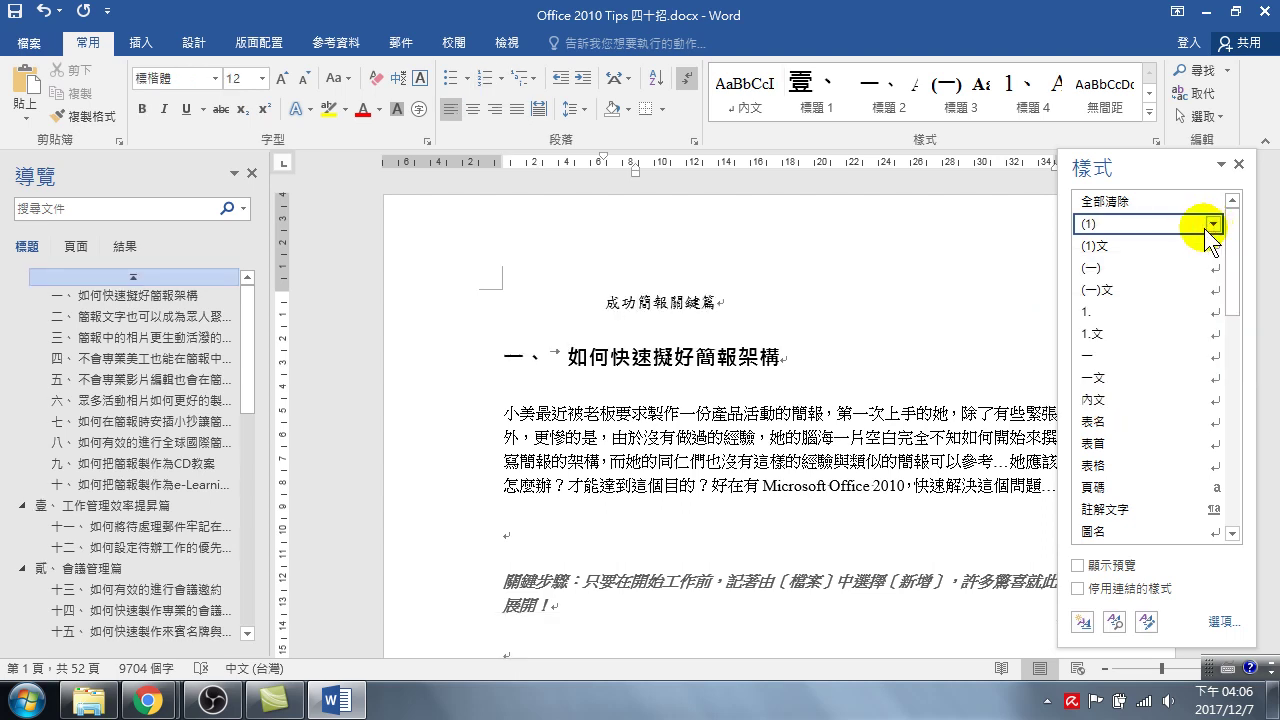
key("ctrl+z")
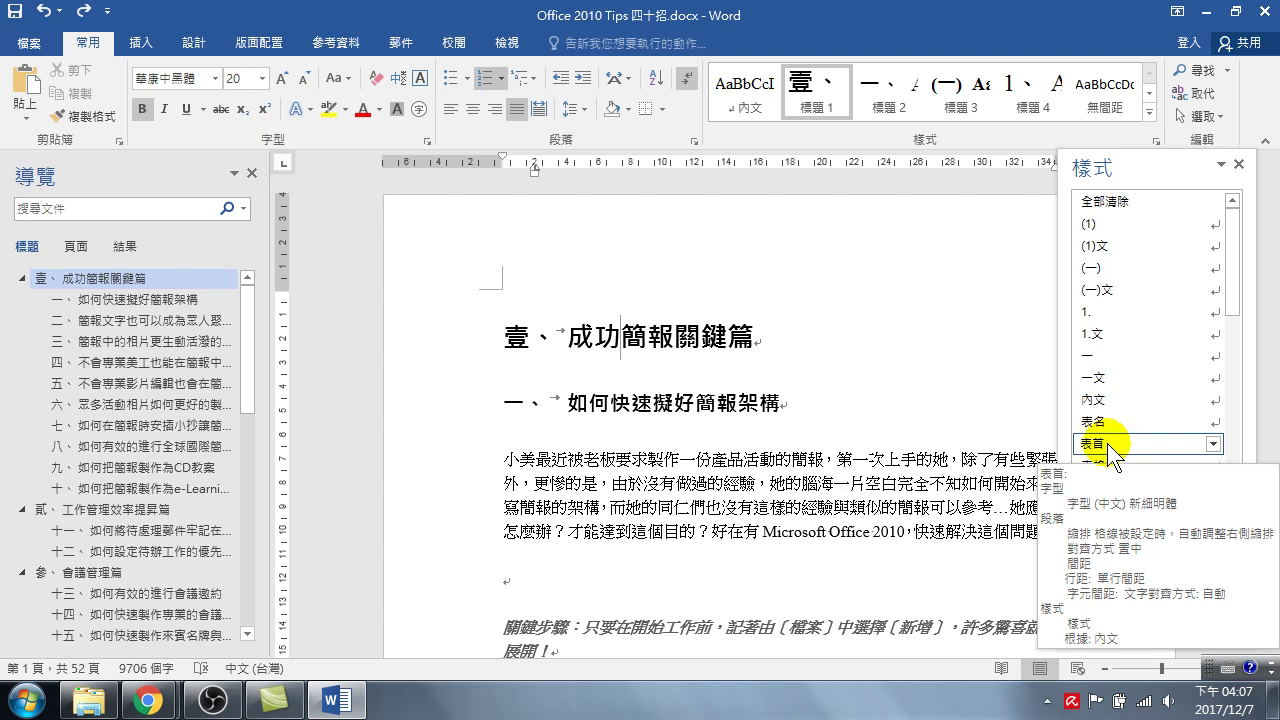
Delete the (1) style from the Styles pane with 刪除(1)... and confirm with 是(Y).
left_click(1213, 225)
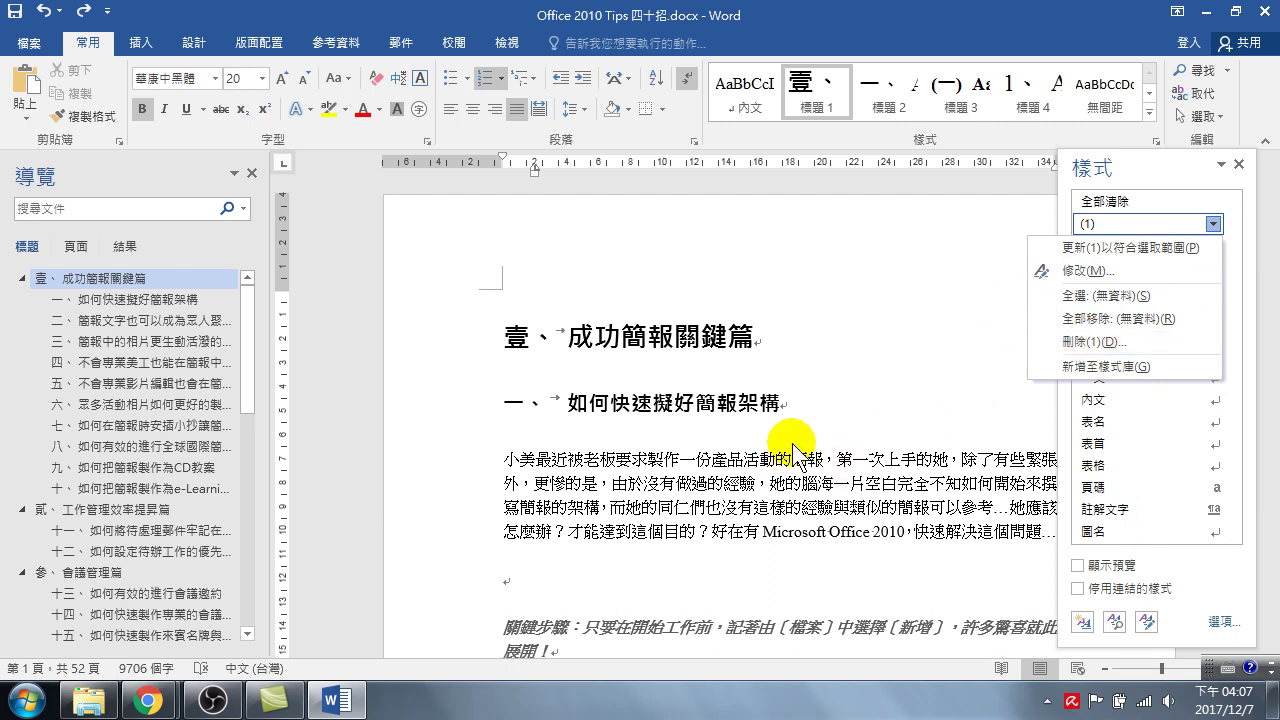
left_click(656, 436)
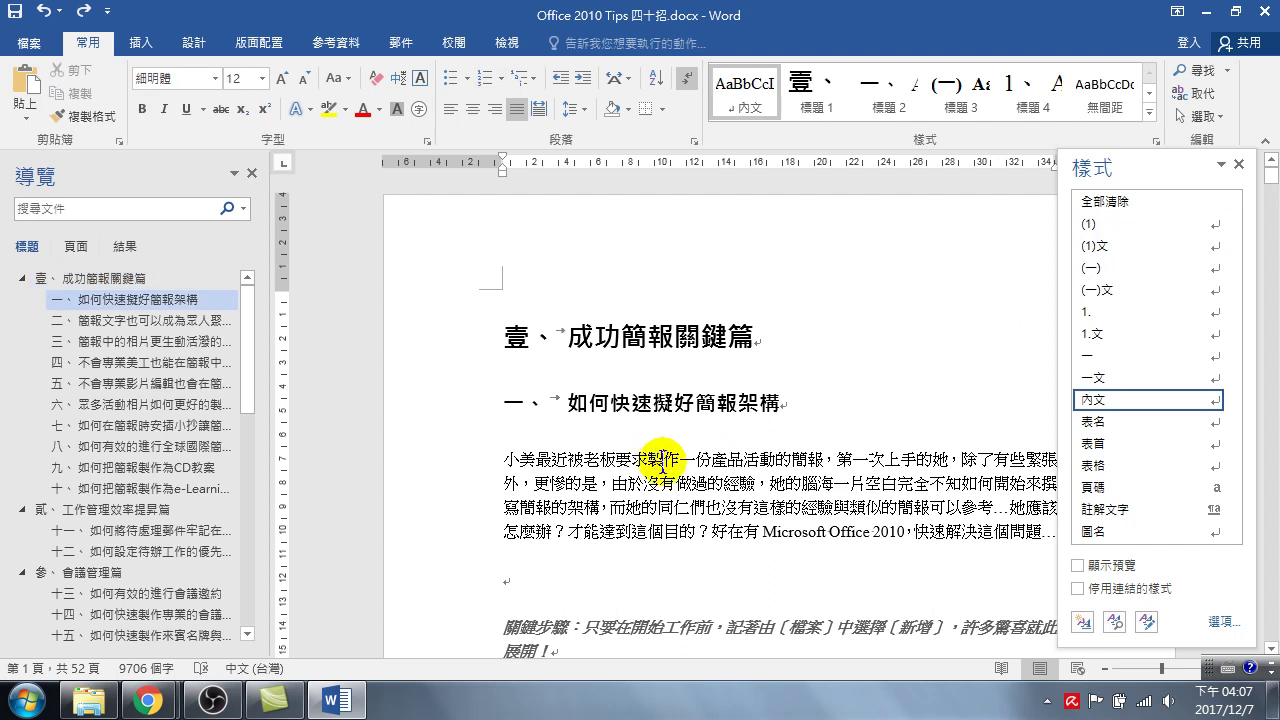
mouse_move(1150, 224)
left_click(1212, 224)
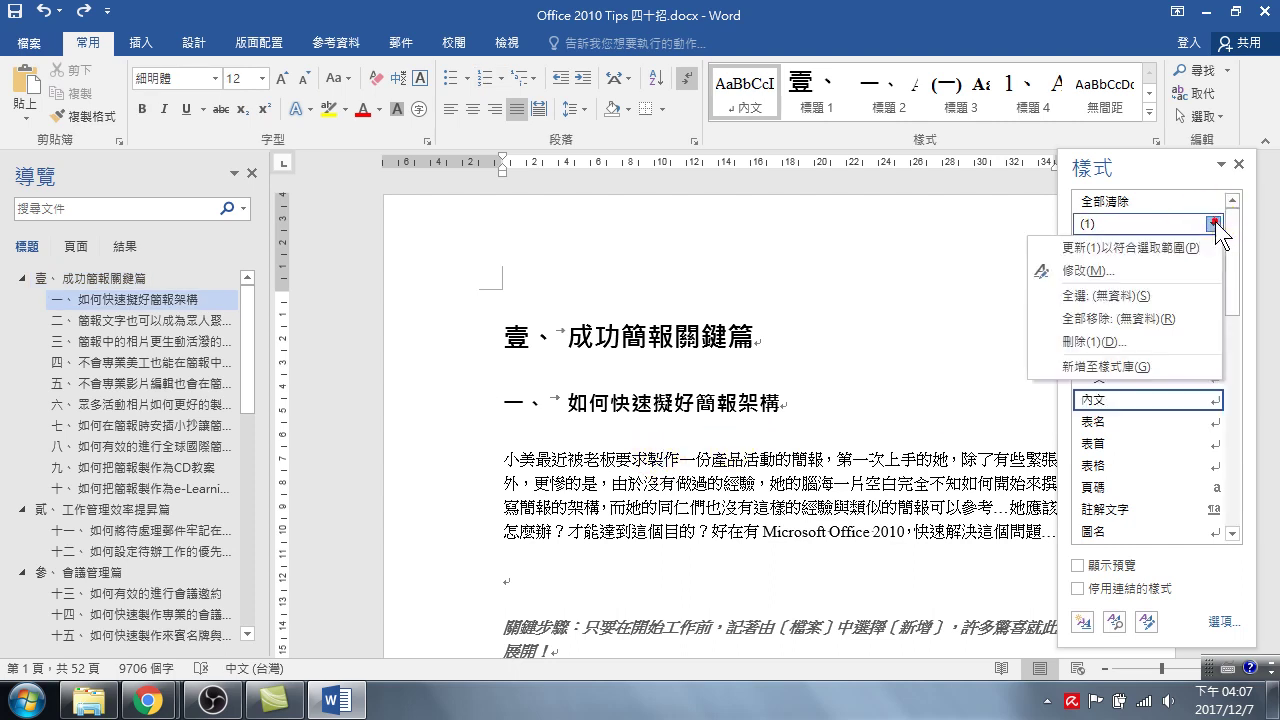
left_click(1088, 341)
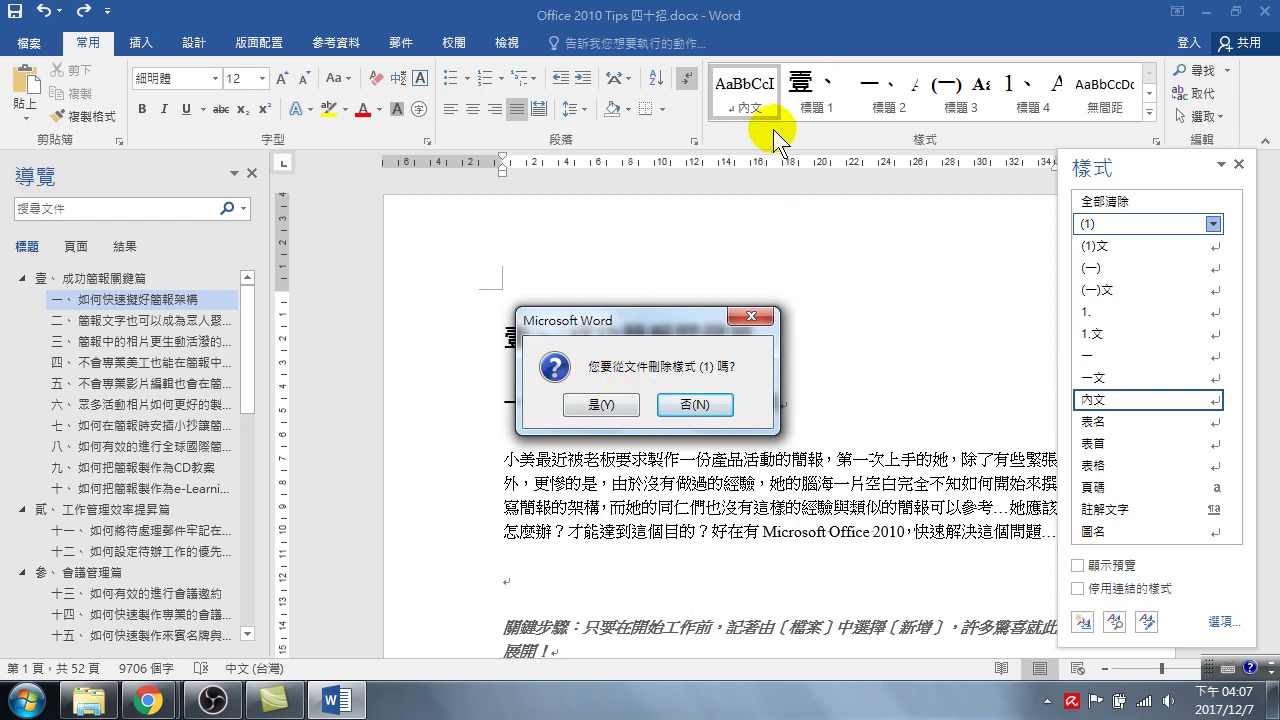
left_click(605, 405)
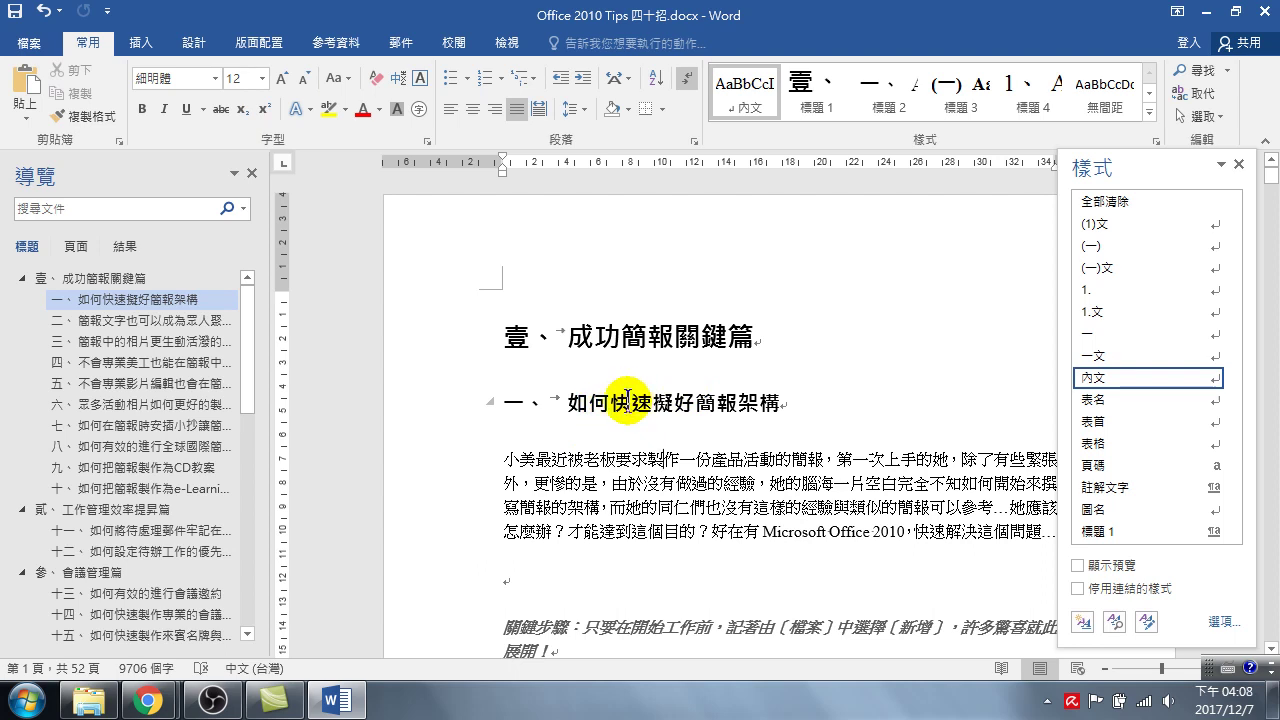
Open 調整清單縮排 for the 壹 numbering (0 公分 position, 0.85 公分 indent) and view 編號的後置字元 options.
left_click(582, 339)
right_click(599, 336)
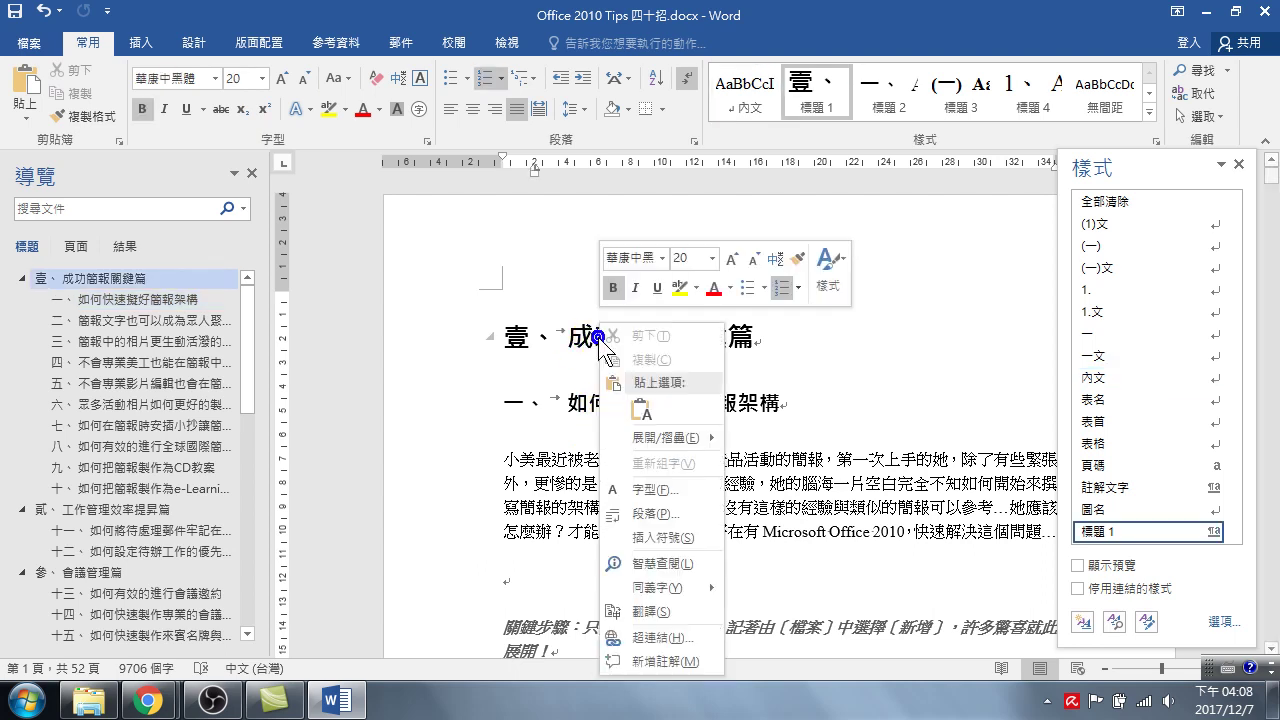
right_click(528, 340)
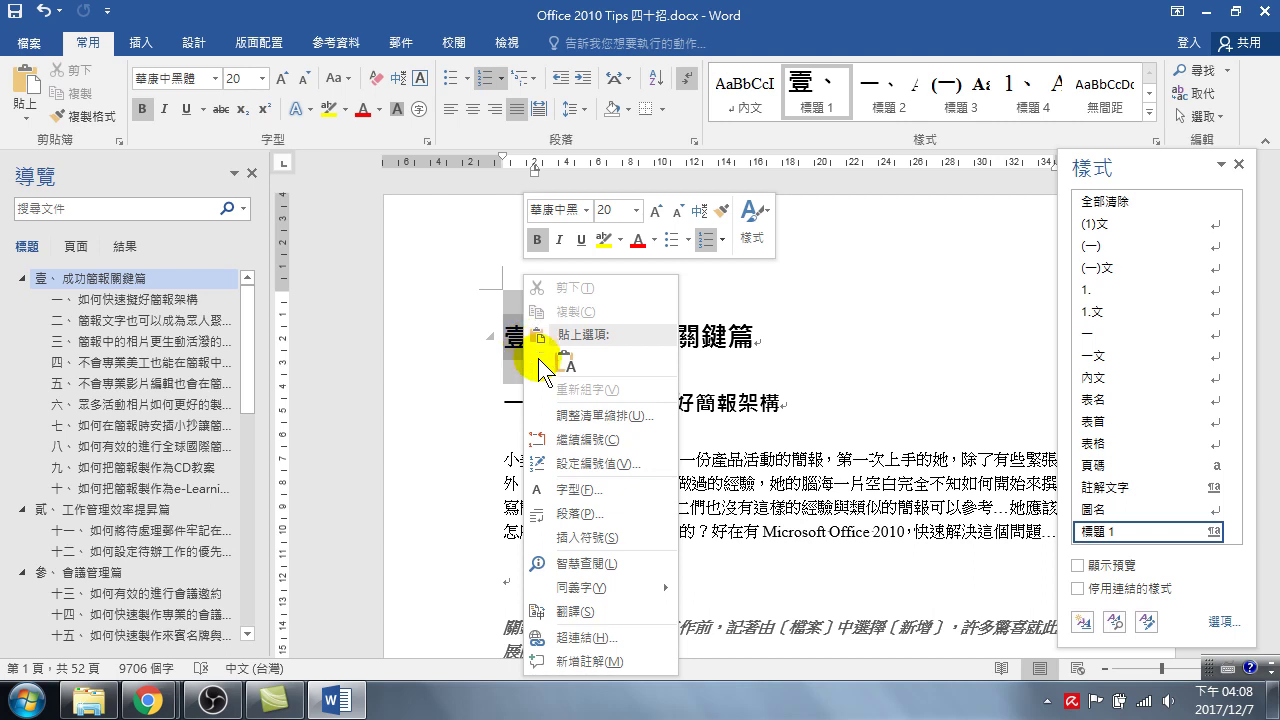
left_click(597, 415)
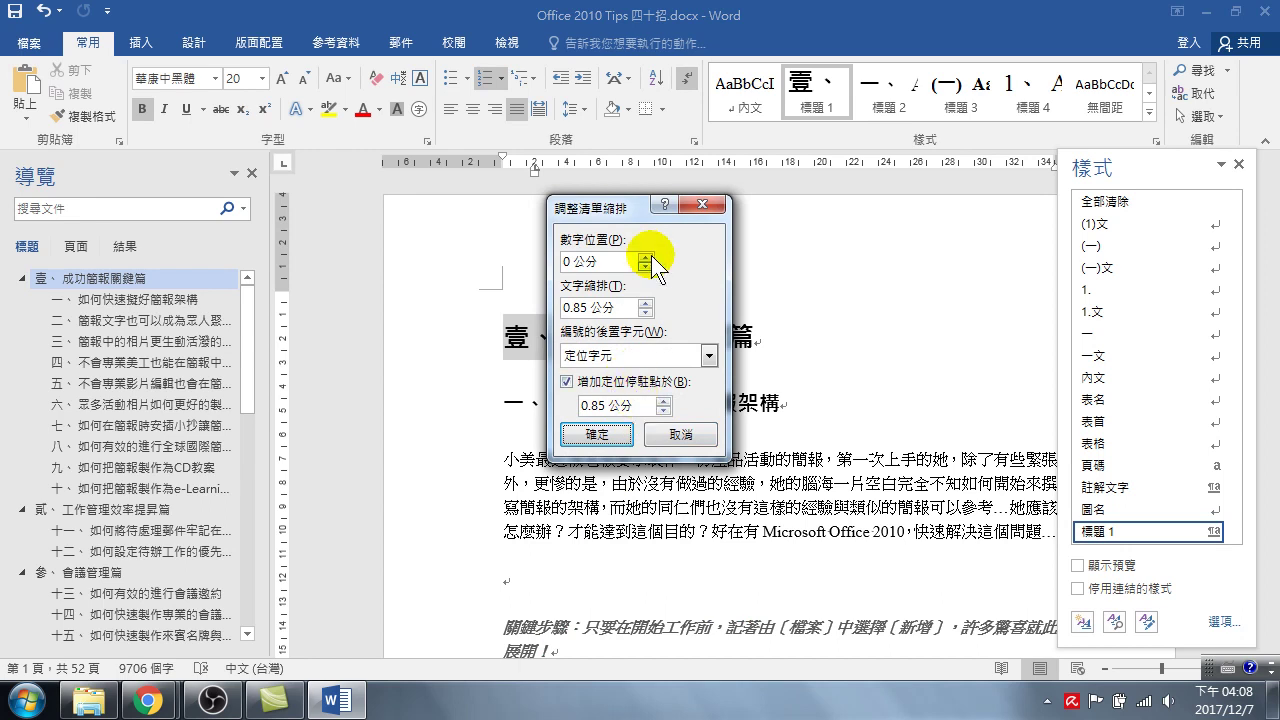
left_click_drag(634, 205, 835, 228)
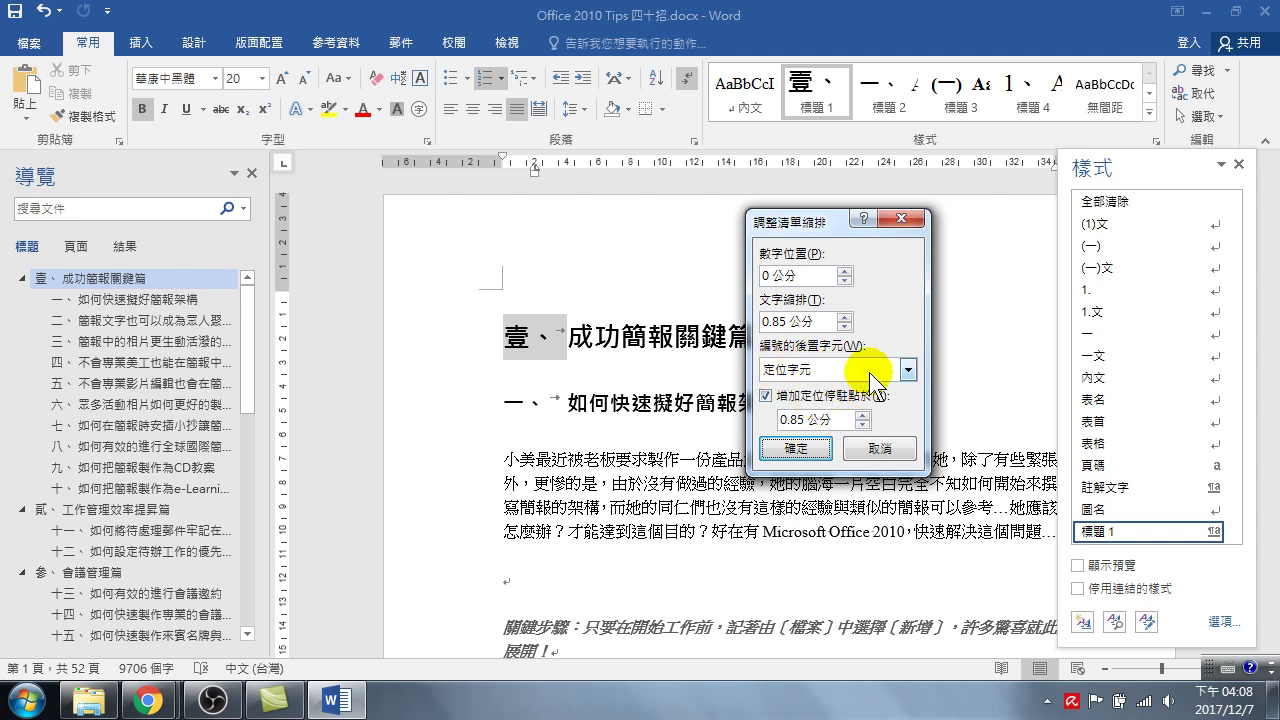
left_click(908, 370)
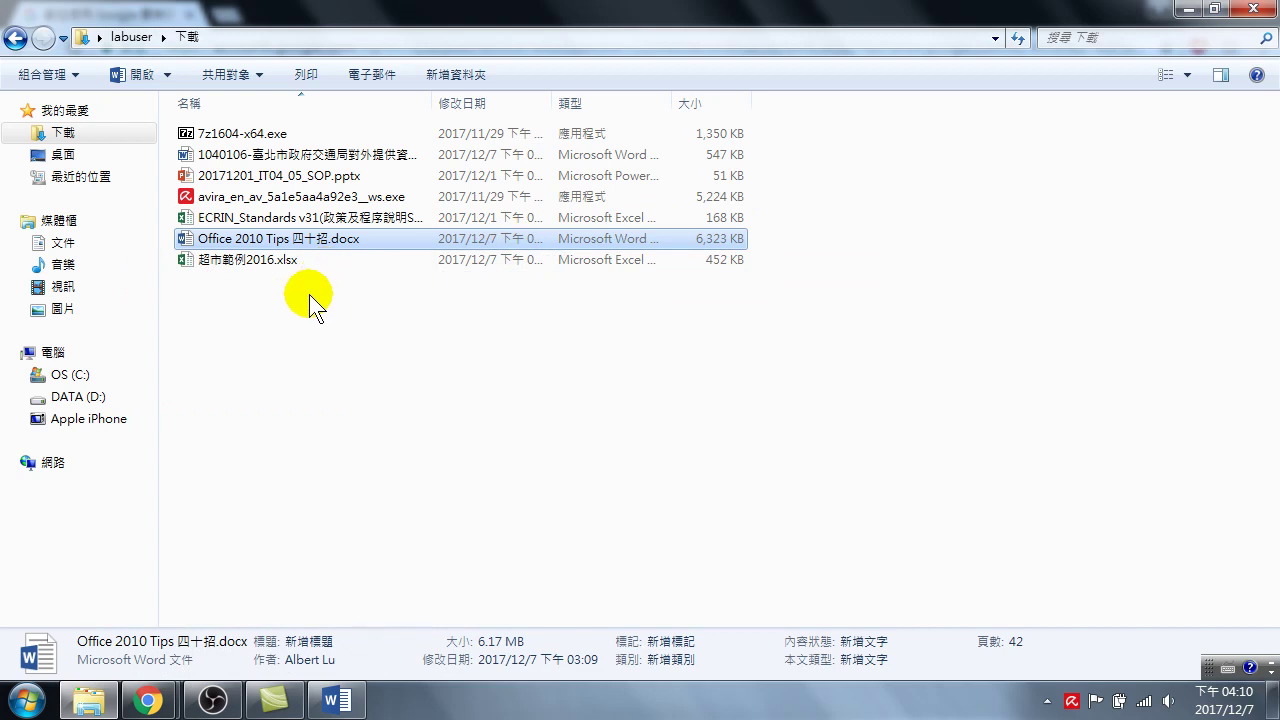
left_click(147, 700)
left_click(145, 517)
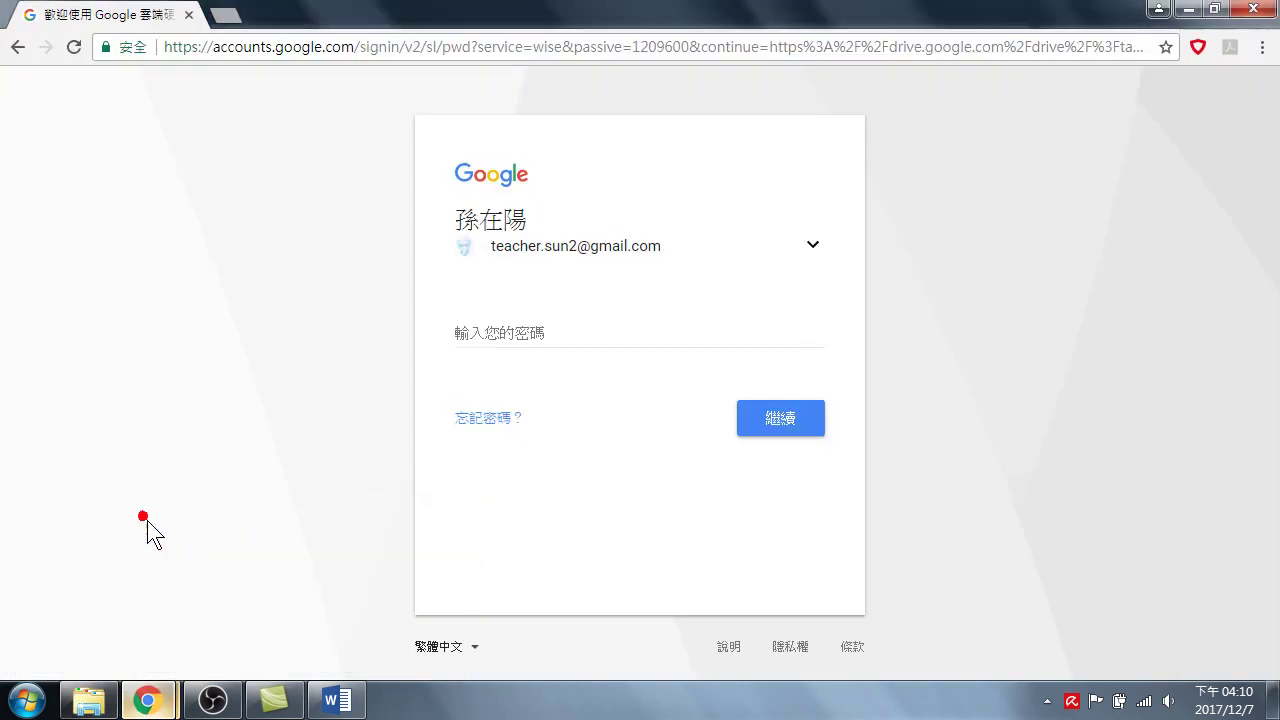
left_click(455, 45)
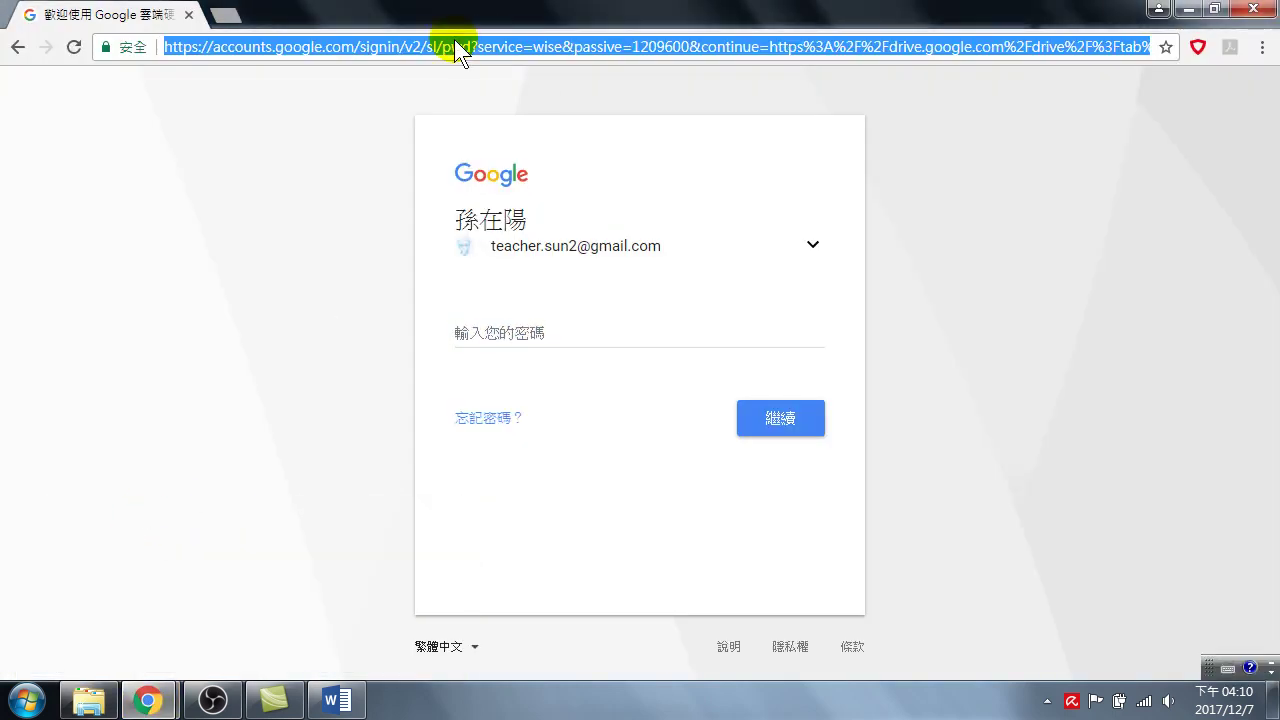
type("www.youtu")
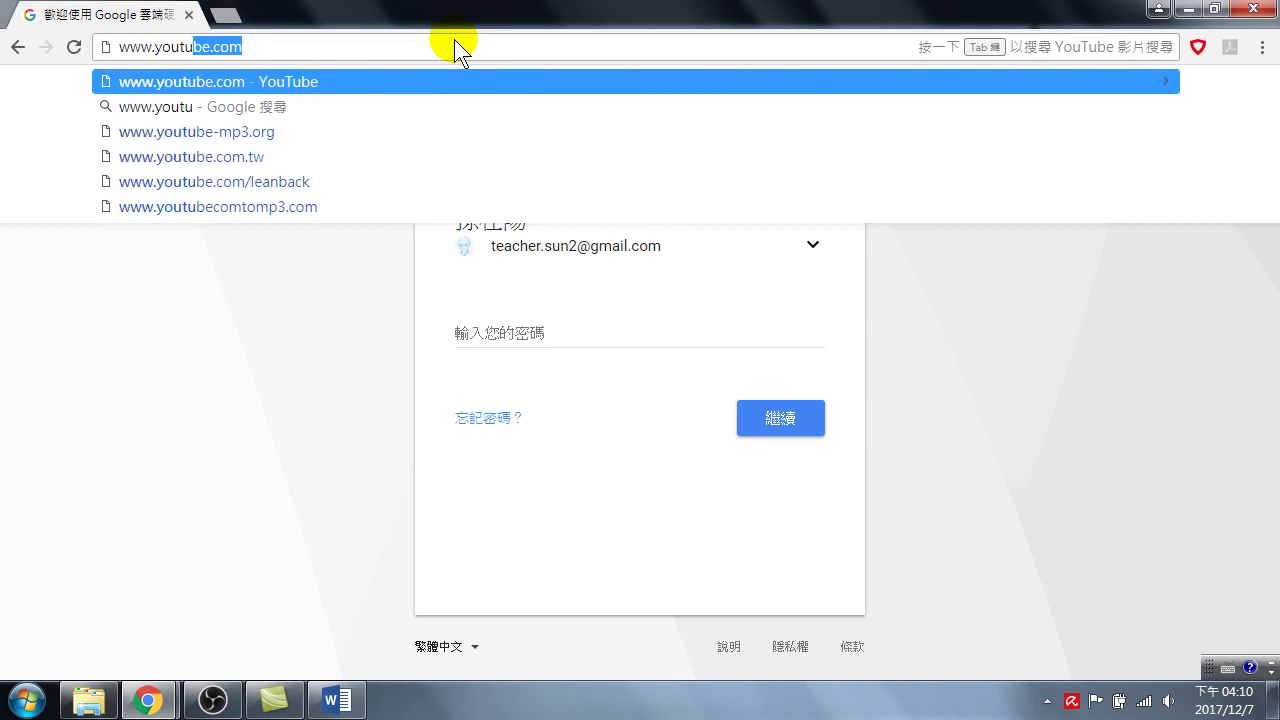
key("Return")
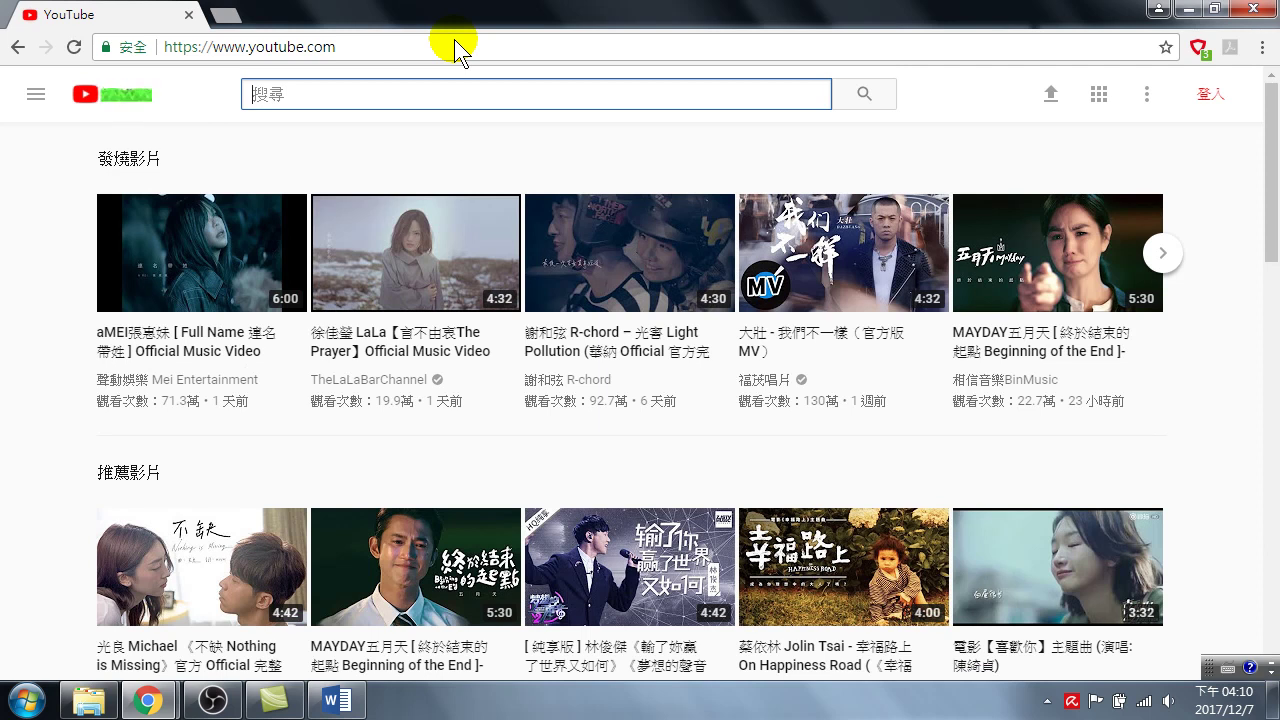
Search YouTube for the author's name plus 'word 高效文件'.
type("w")
key("BackSpace")
type("孫在陽")
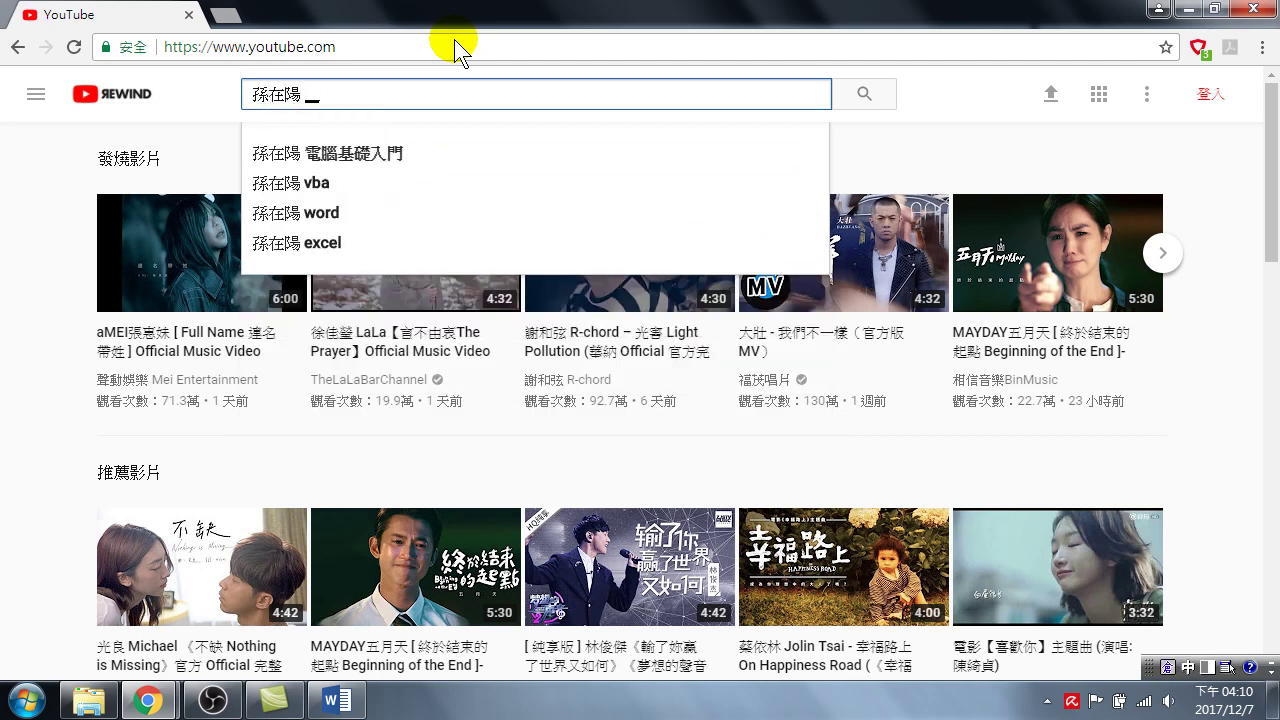
type(" word")
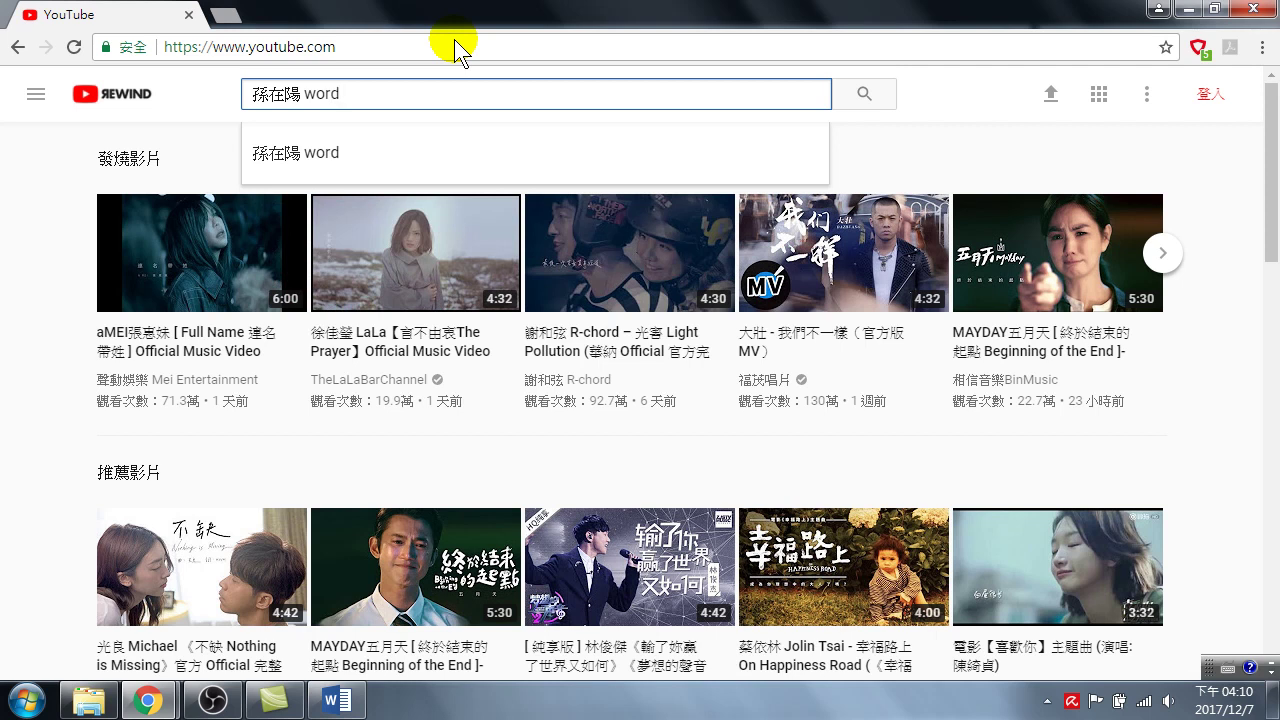
type(" 高效")
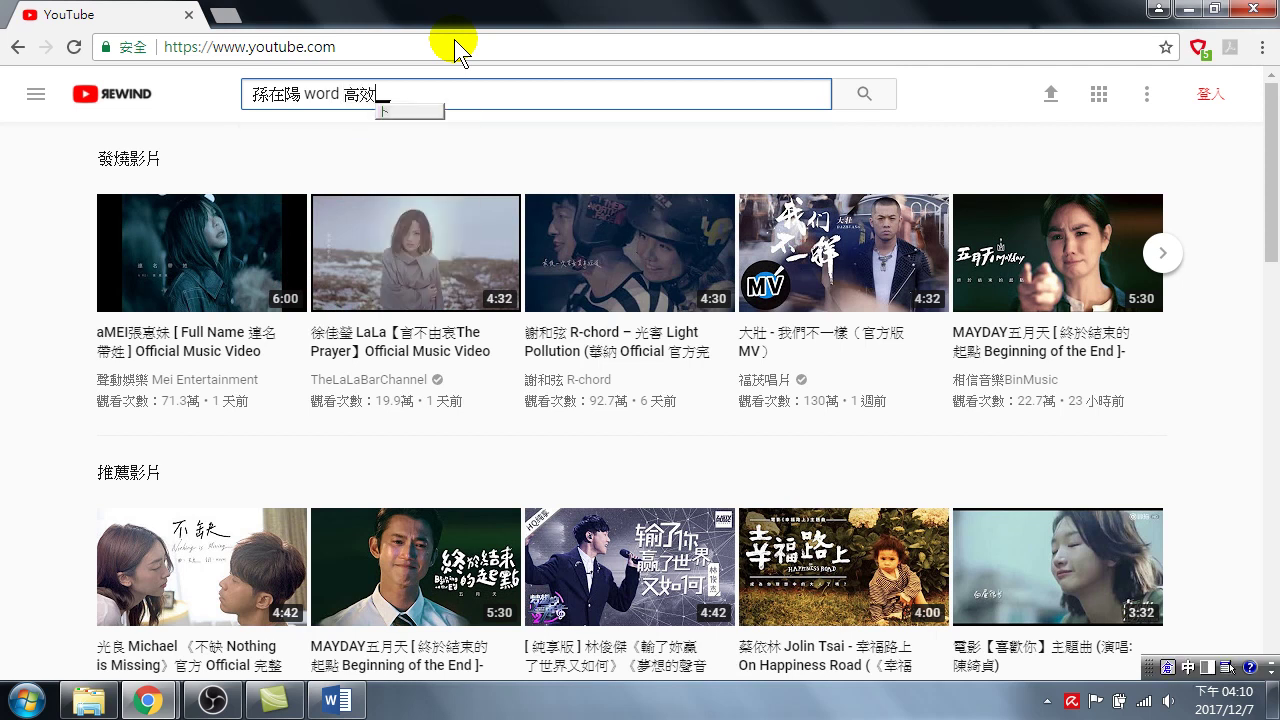
type("文件")
key("Return")
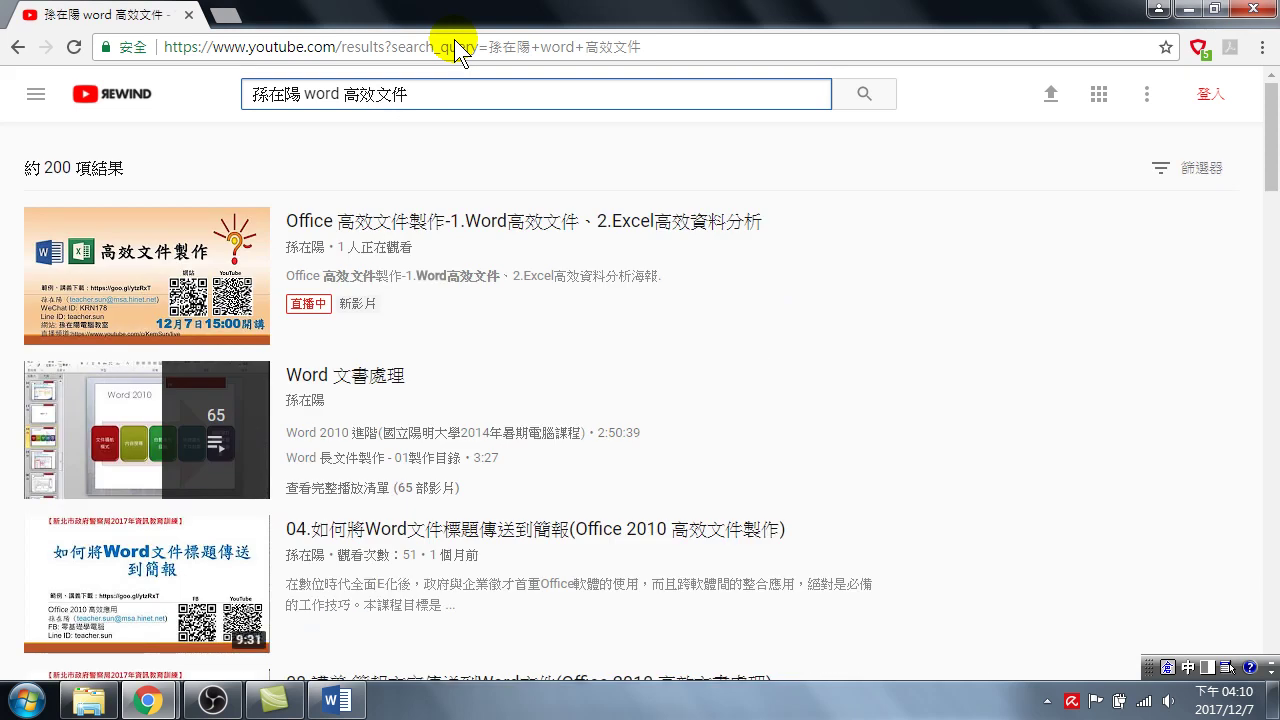
Scroll the results down to the 60. and 56. Office efficiency videos.
scroll(385, 427, "down", 2)
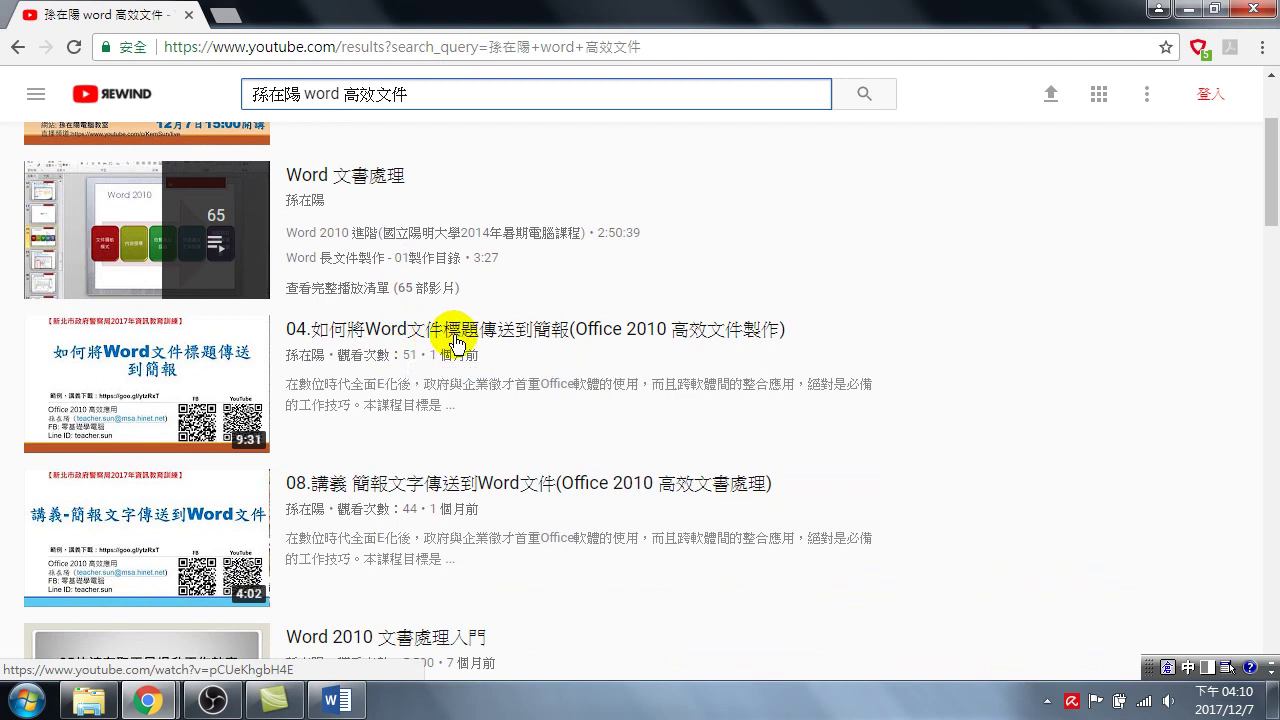
scroll(435, 360, "down", 2)
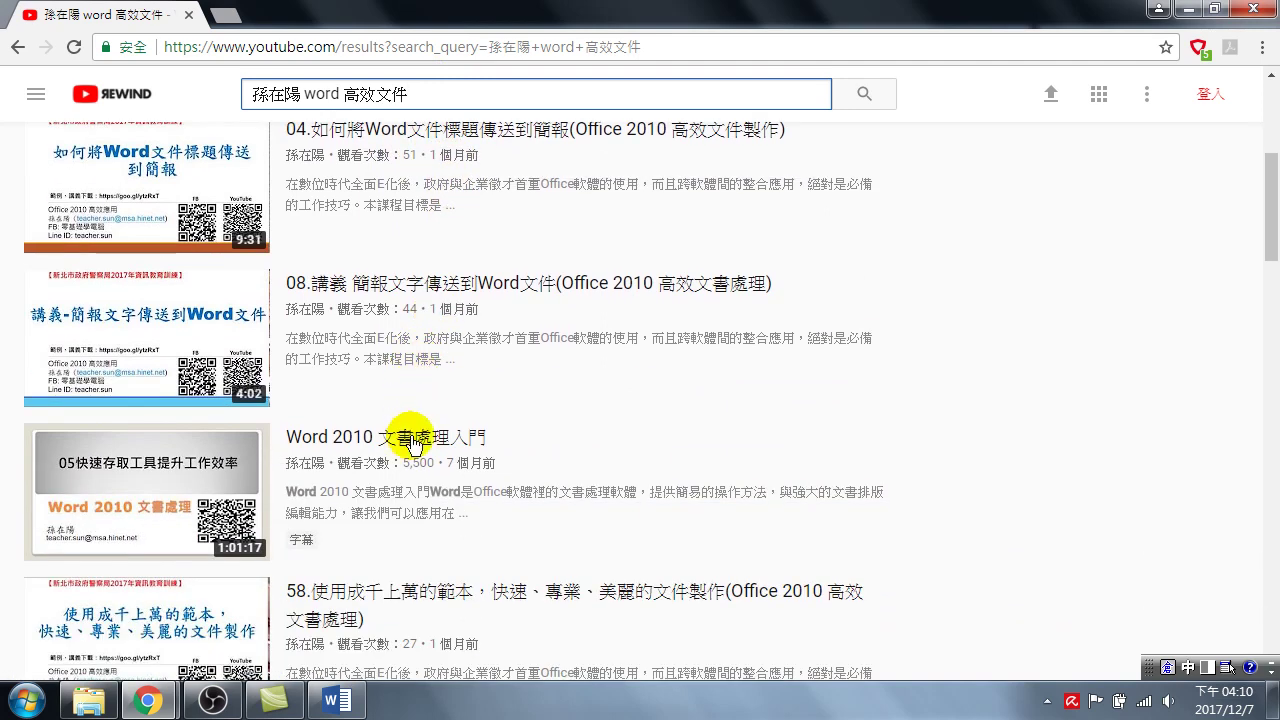
scroll(415, 440, "down", 1)
scroll(420, 434, "down", 3)
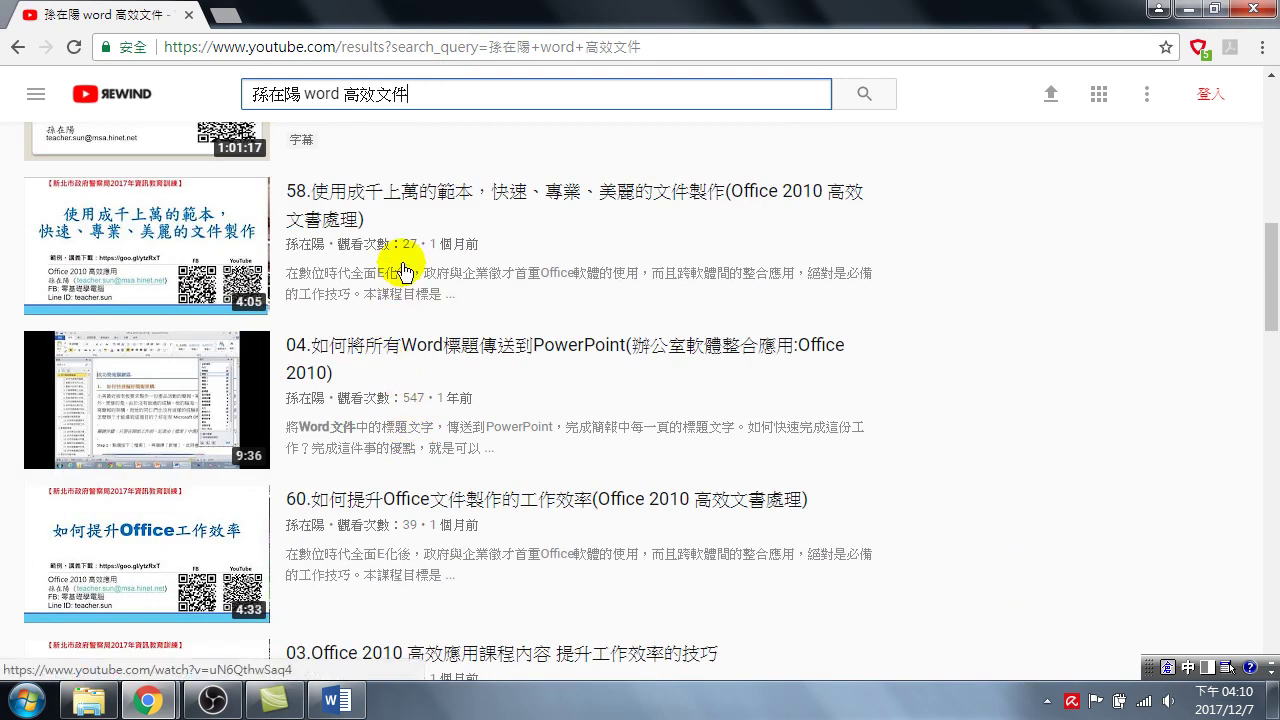
scroll(415, 305, "down", 2)
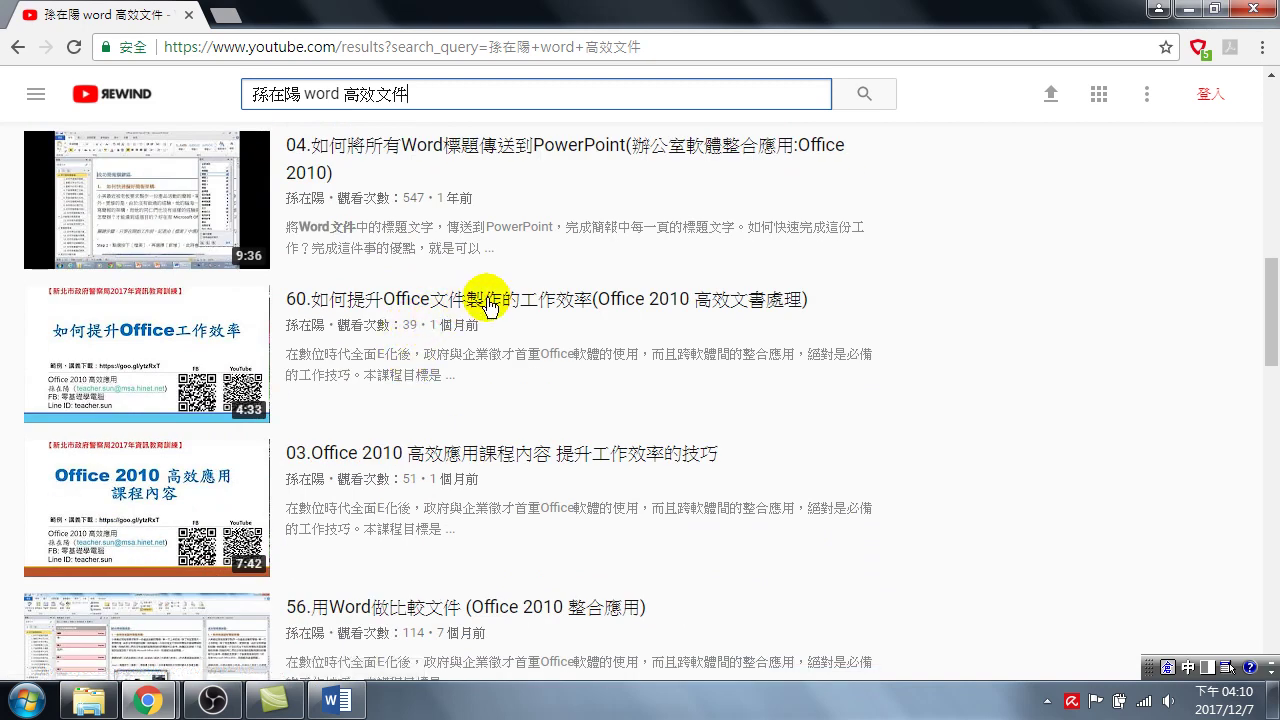